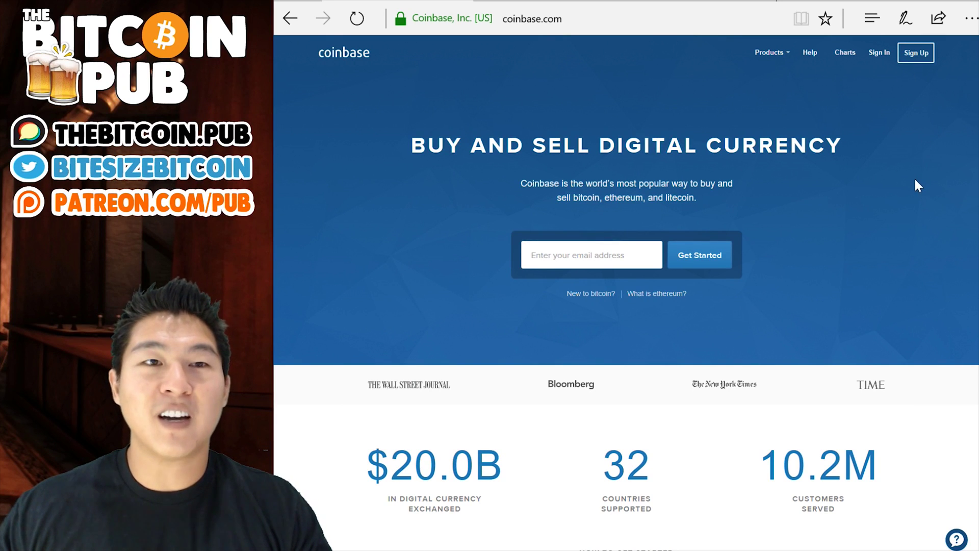
Open the sign-up form and enter the user's first name, last name and start of the email.
click(908, 60)
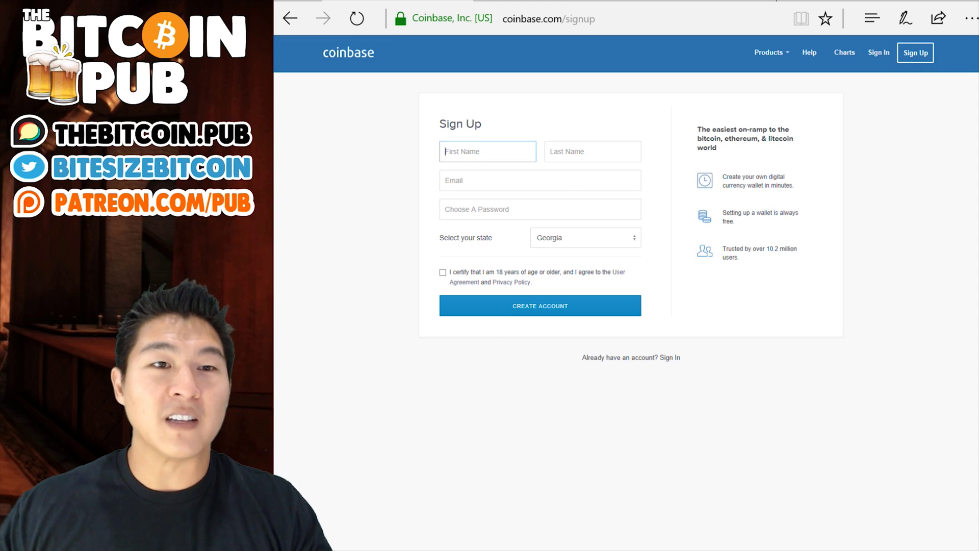
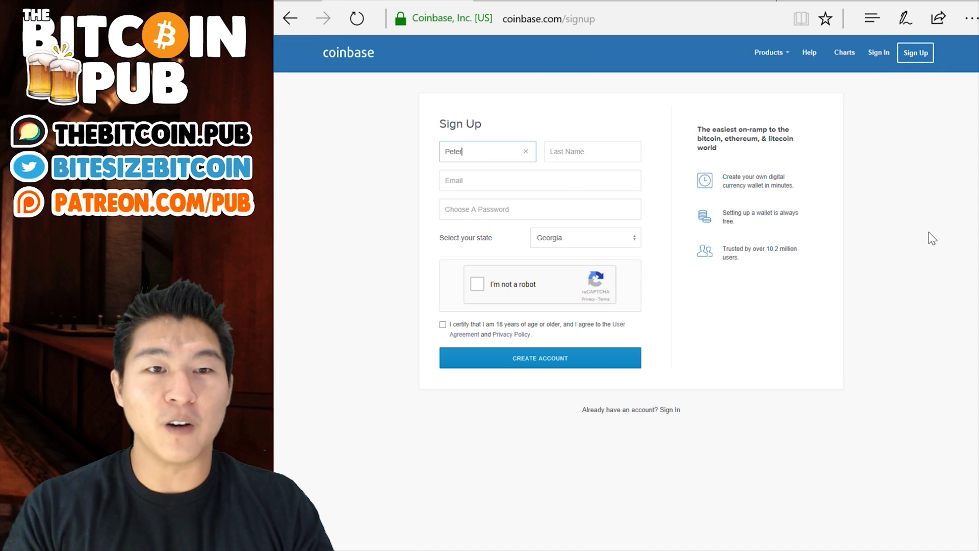
key(Tab)
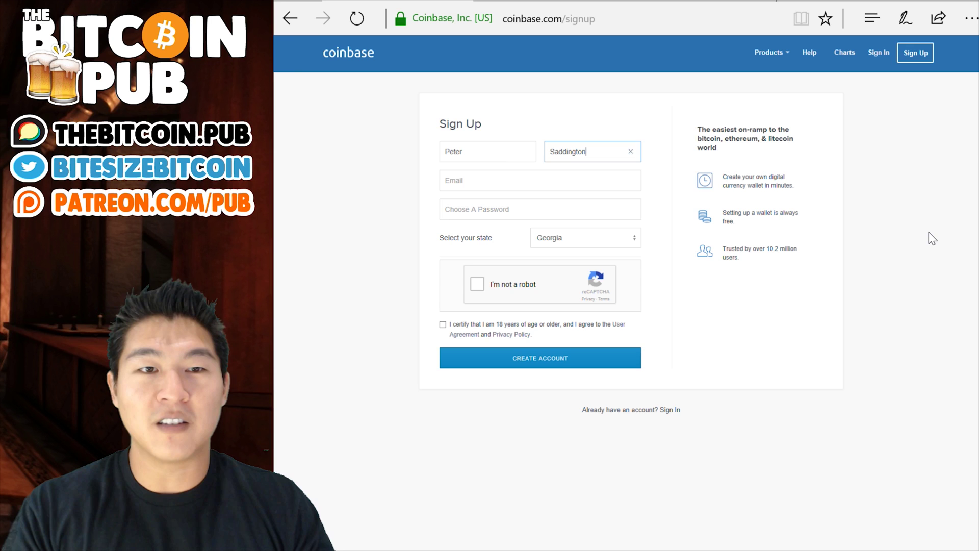
key(Tab)
text(pe)
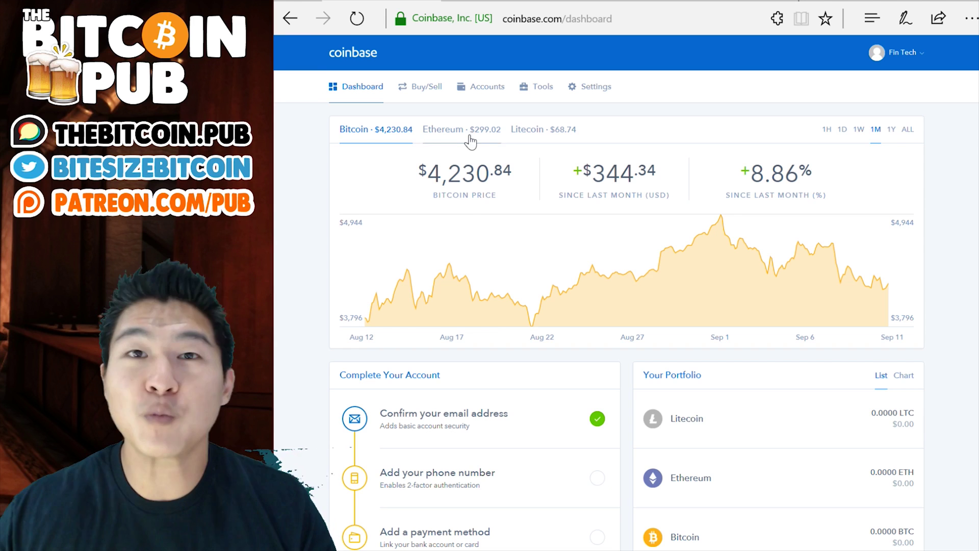
Go to the Buy/Sell page, which asks for a payment method before buying.
click(423, 88)
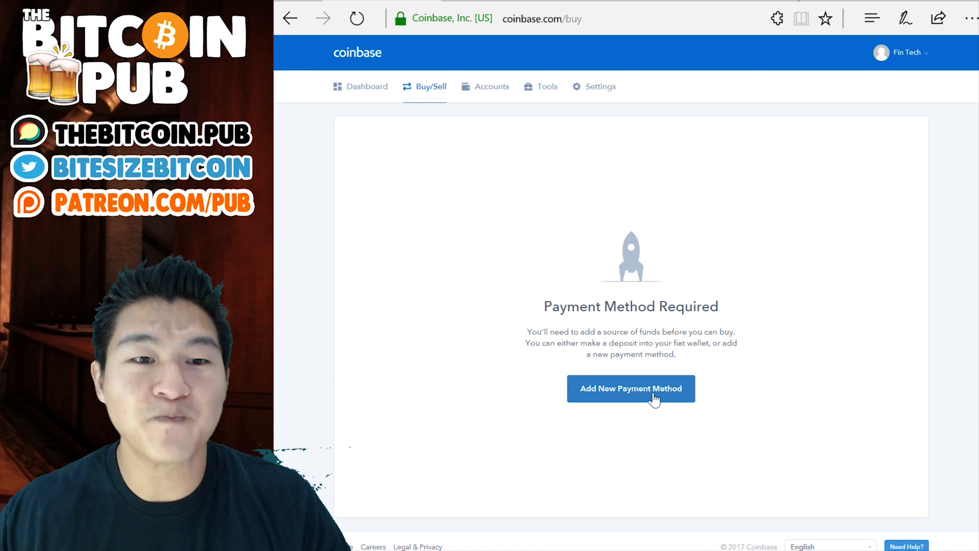
Add a new Credit/Debit Card payment method and begin entering the card details.
click(655, 399)
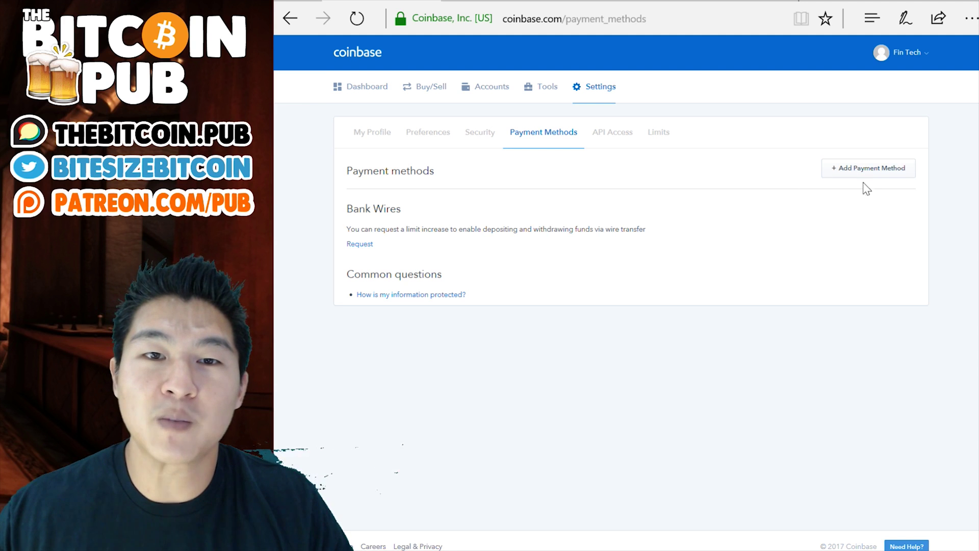
click(901, 174)
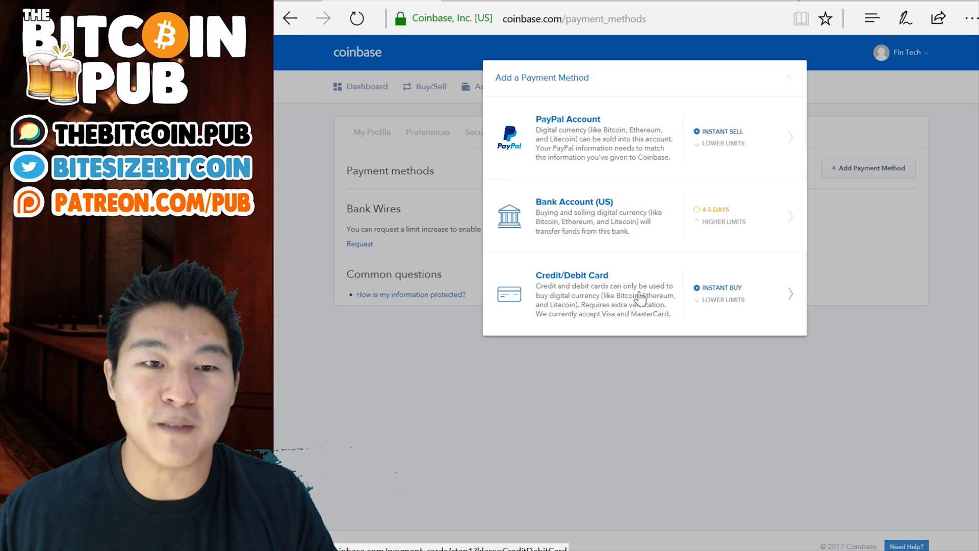
click(640, 299)
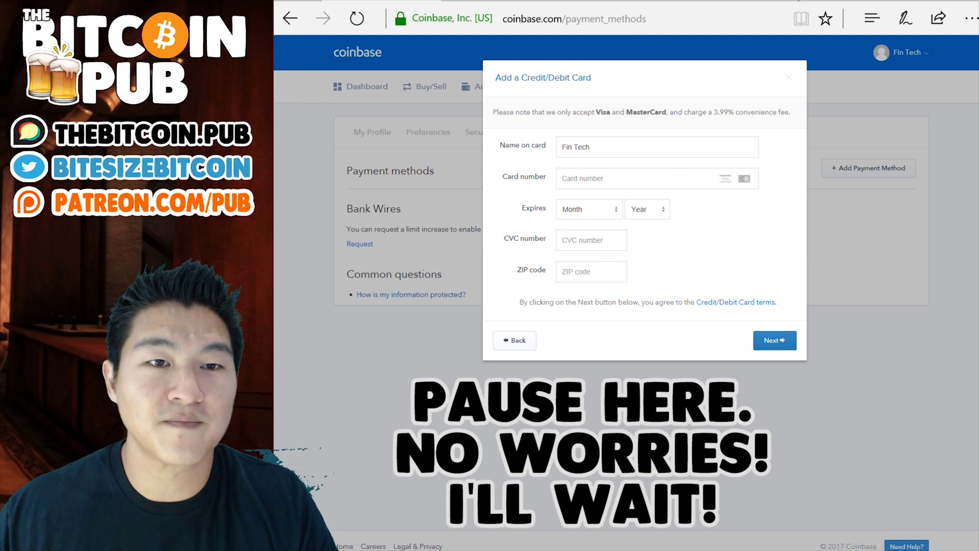
key(Tab)
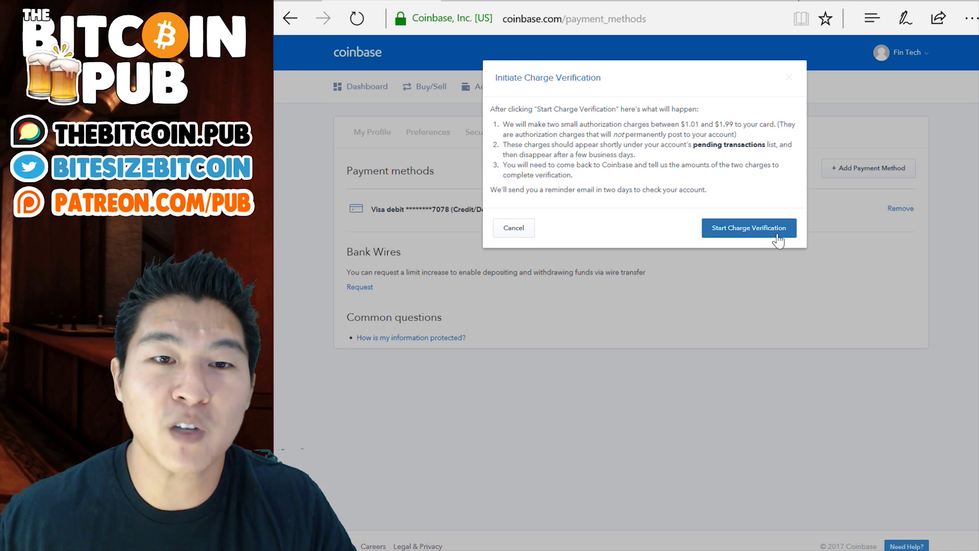
Start charge verification for the Visa card and open the charge-amount form.
click(778, 236)
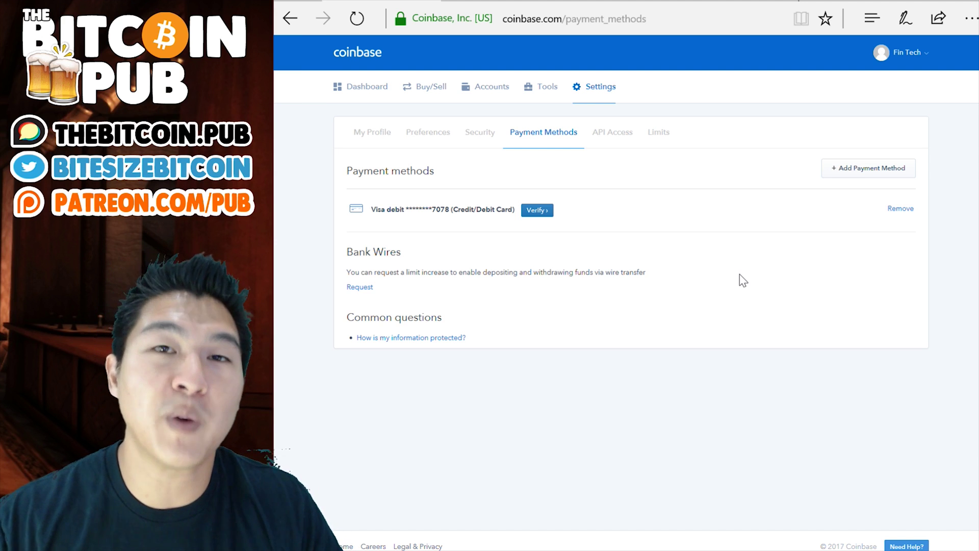
click(540, 217)
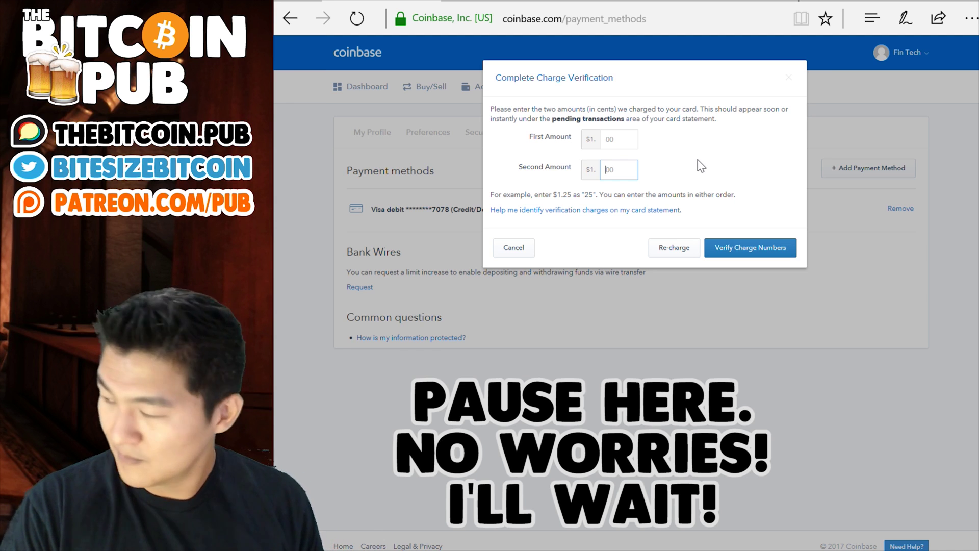
Verify the Visa card by entering 96 cents for both charge amounts.
key(shift+Tab)
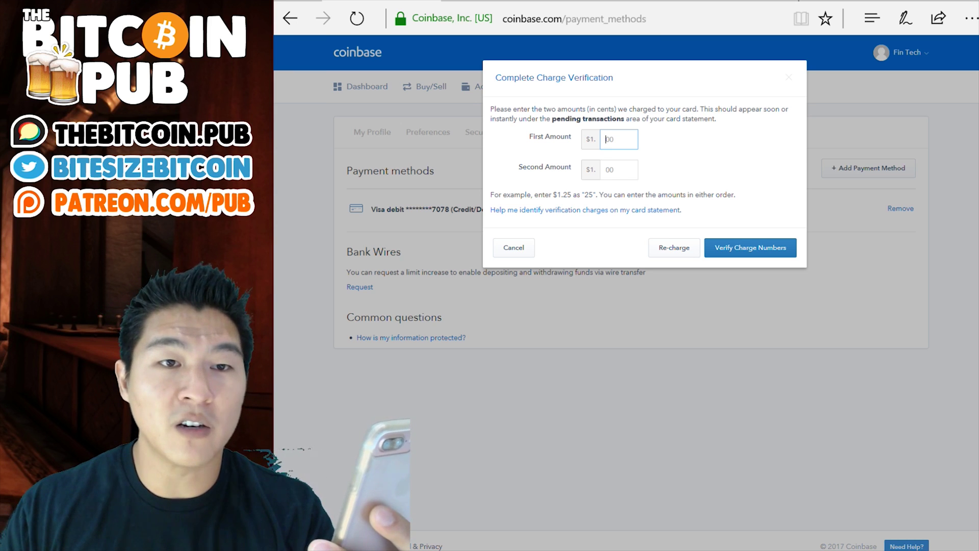
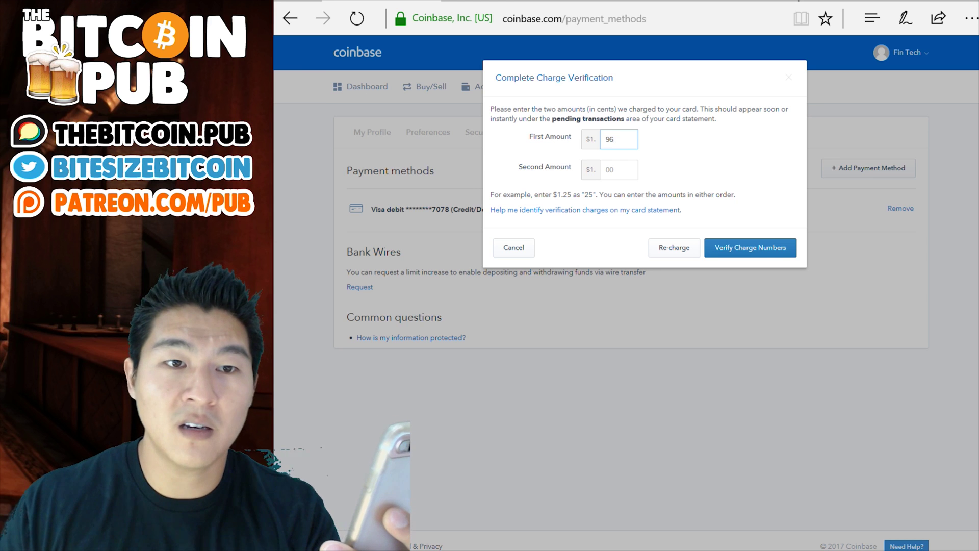
key(Tab)
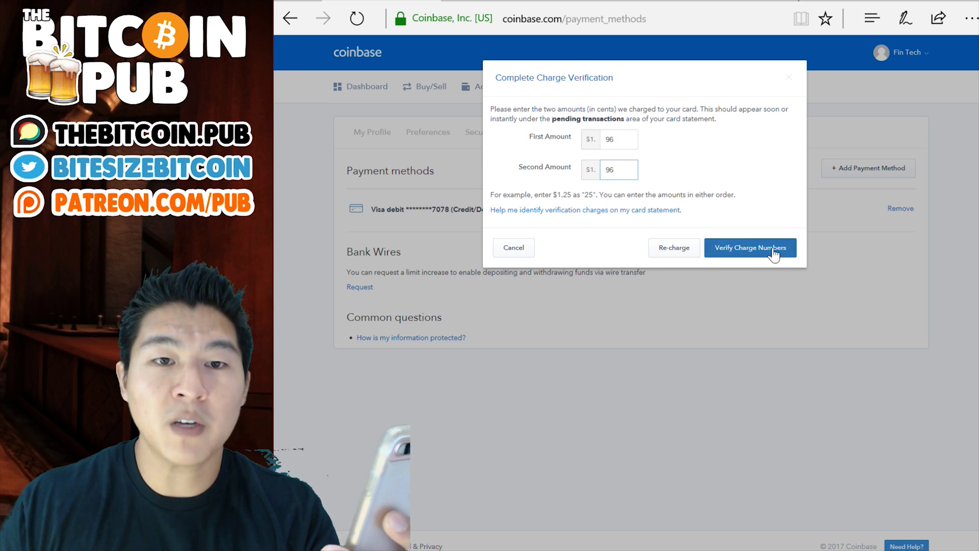
click(774, 252)
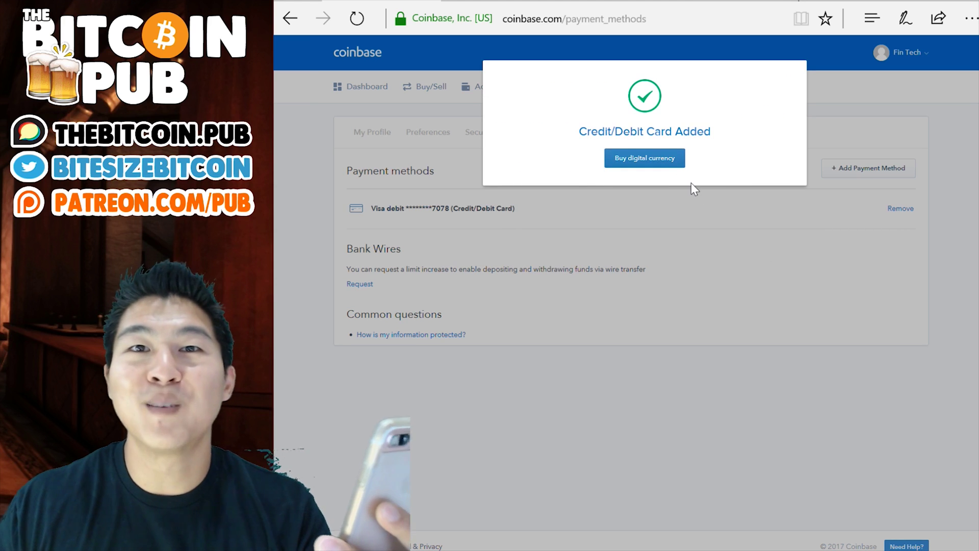
Continue to buying, then verify the phone number by entering the SMS verification details.
click(665, 170)
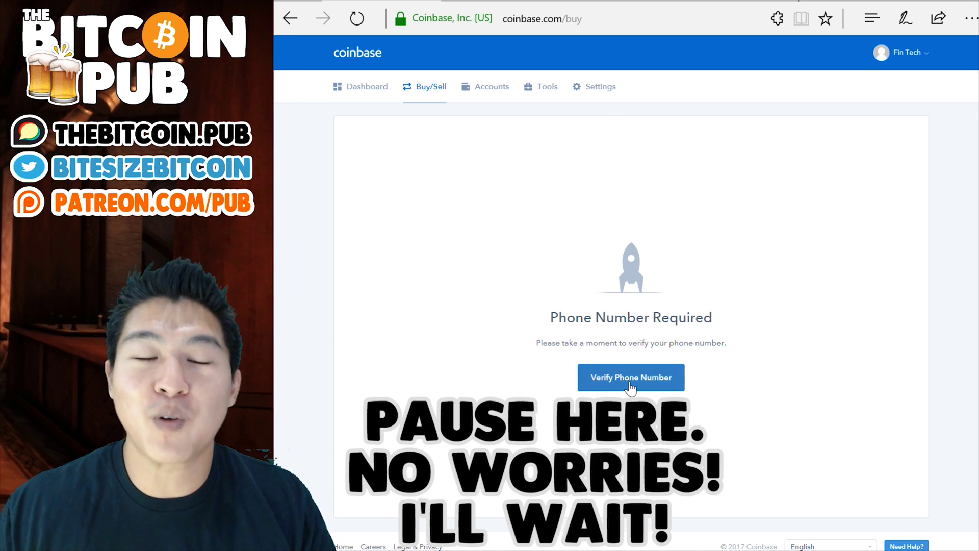
click(631, 388)
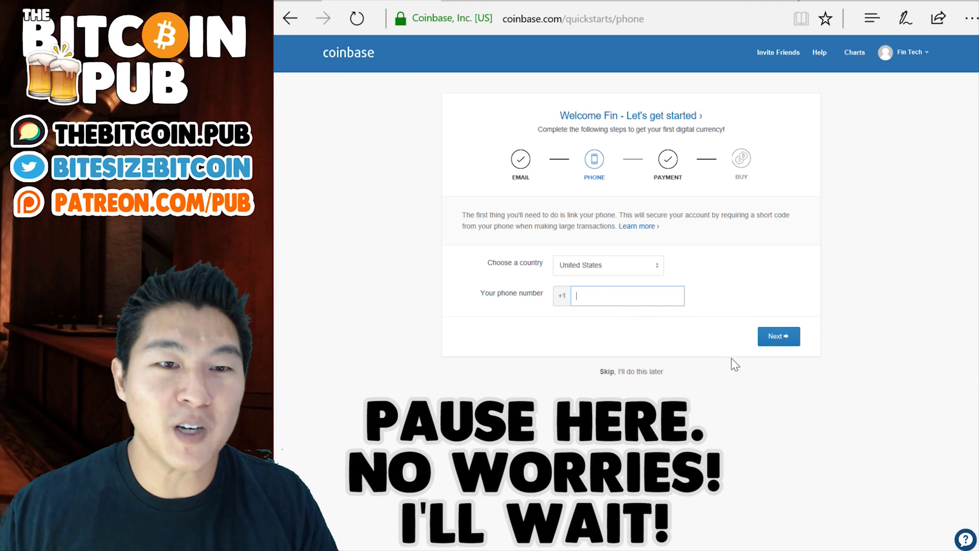
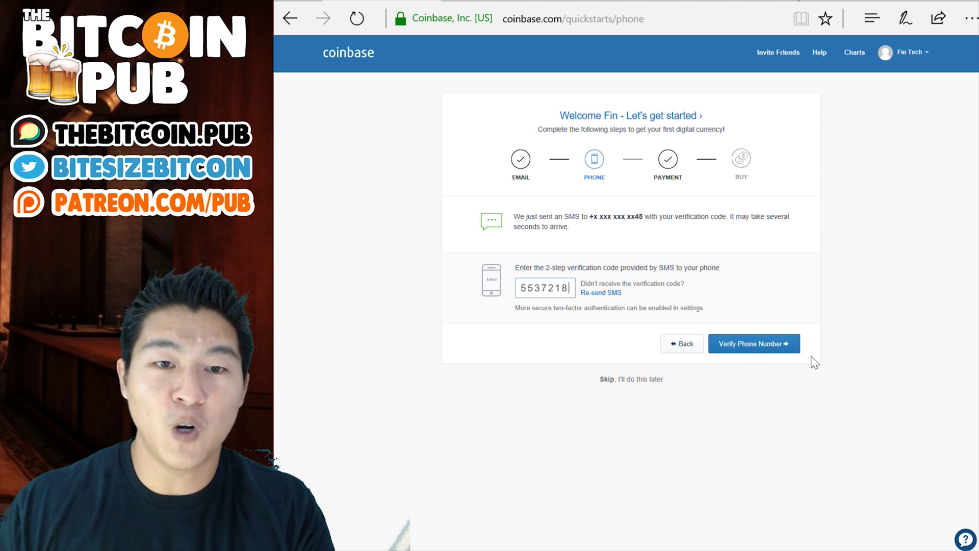
click(788, 347)
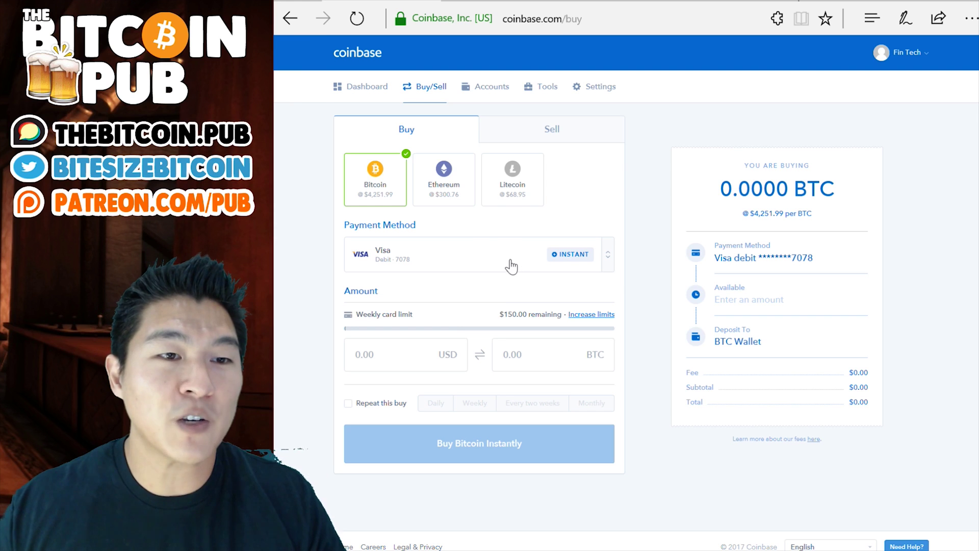
Set the purchase amount to $150 using Buy Max.
click(453, 352)
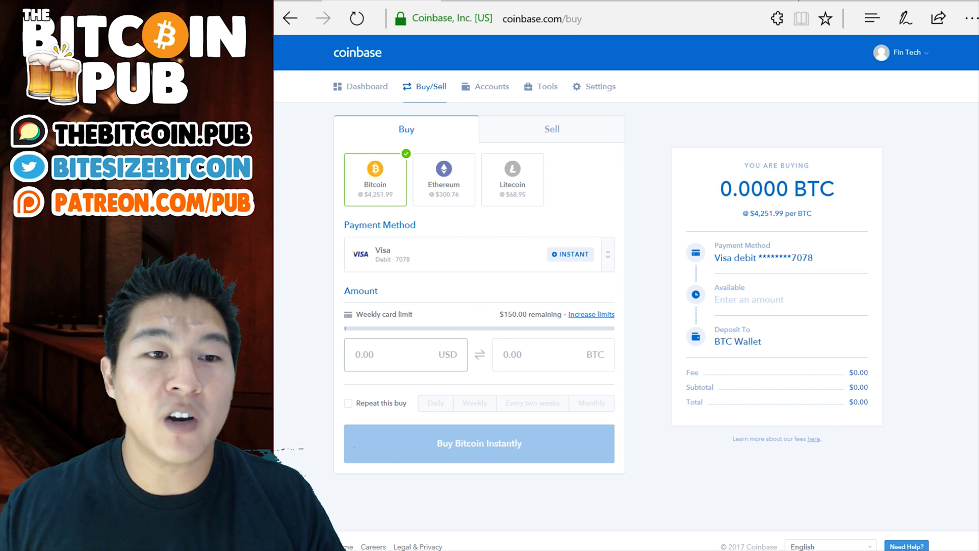
click(436, 355)
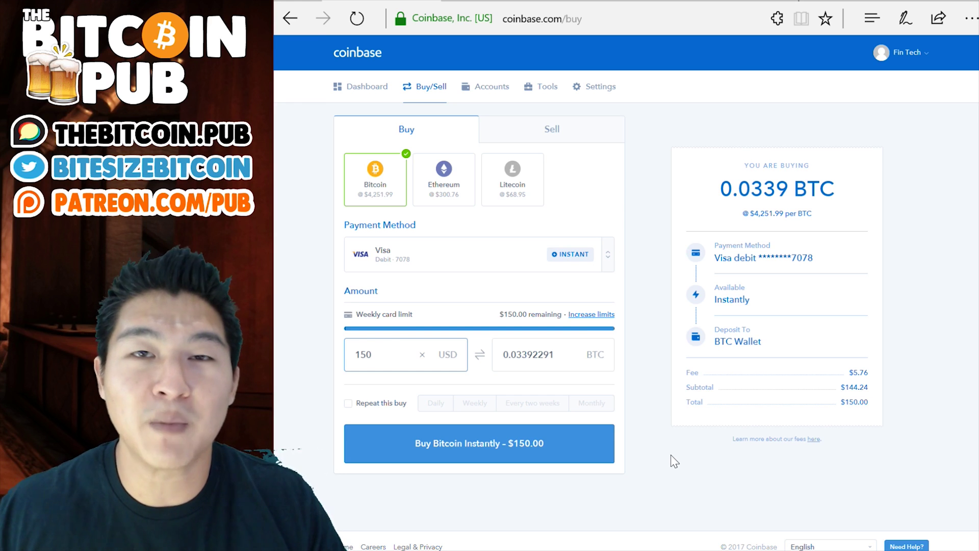
drag(372, 355, 321, 354)
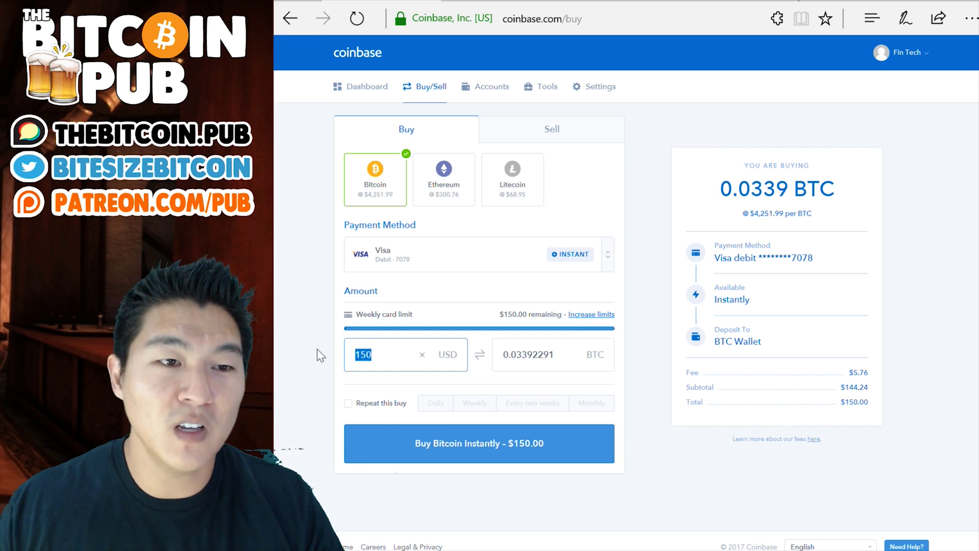
text(150)
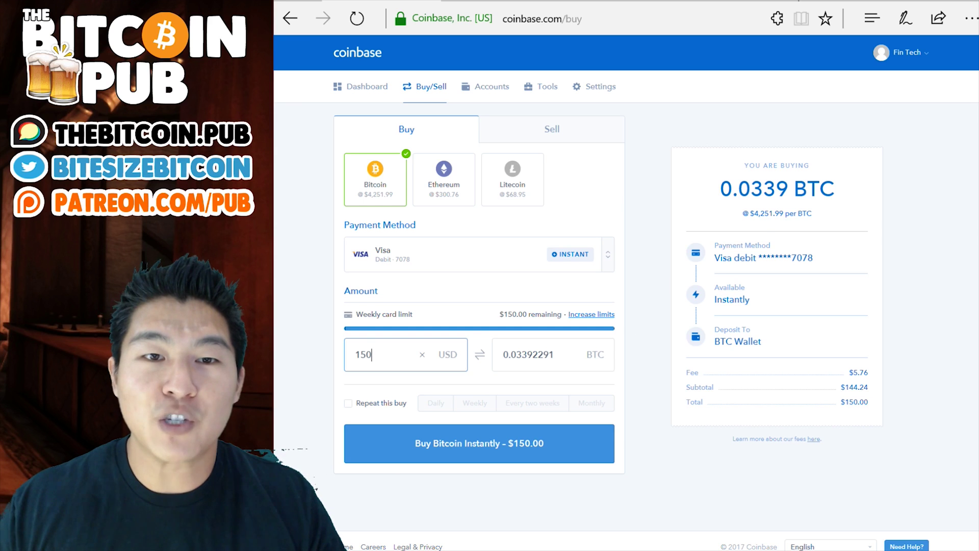
Review the order: 0.0339 BTC, card payment, $5.76 fee, $144.24 subtotal.
drag(720, 189, 835, 190)
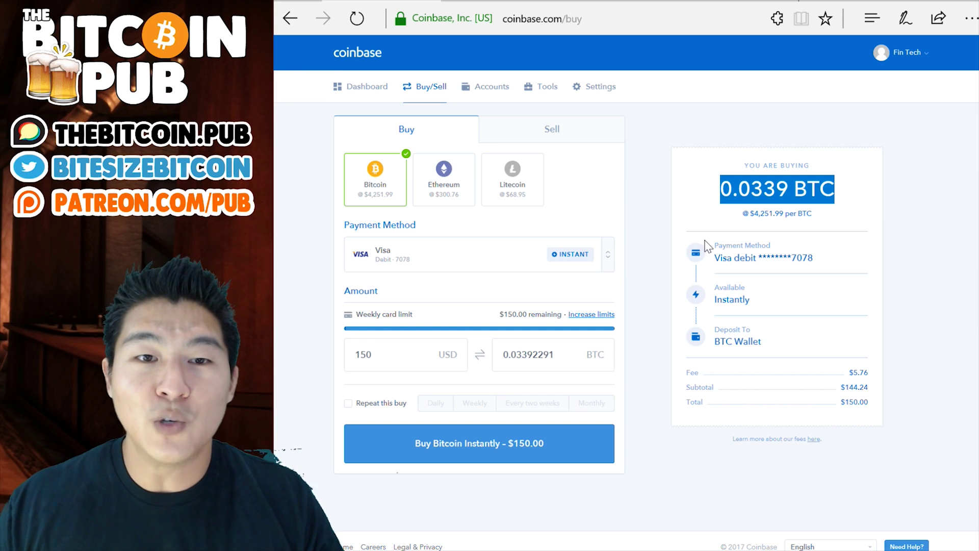
drag(713, 245, 715, 285)
drag(776, 351, 720, 322)
click(825, 330)
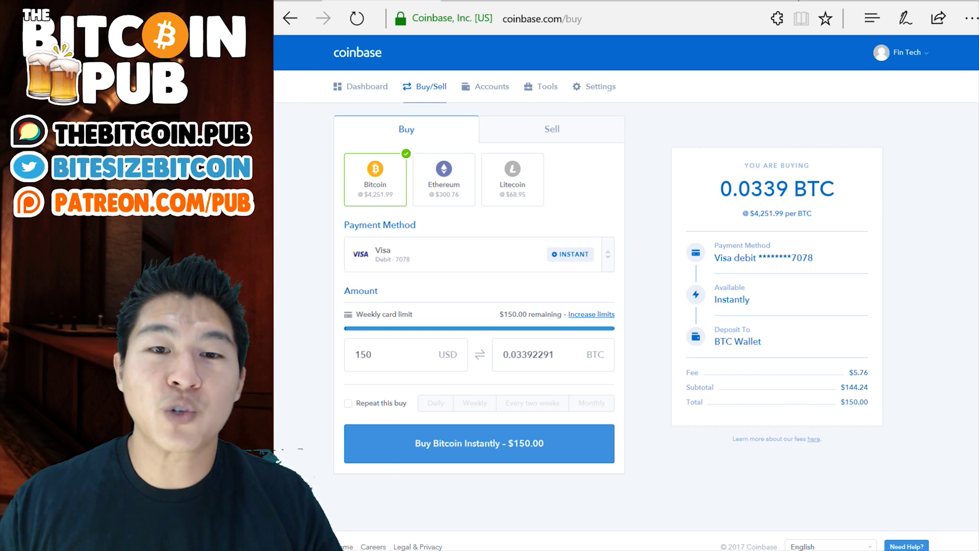
drag(851, 373, 869, 373)
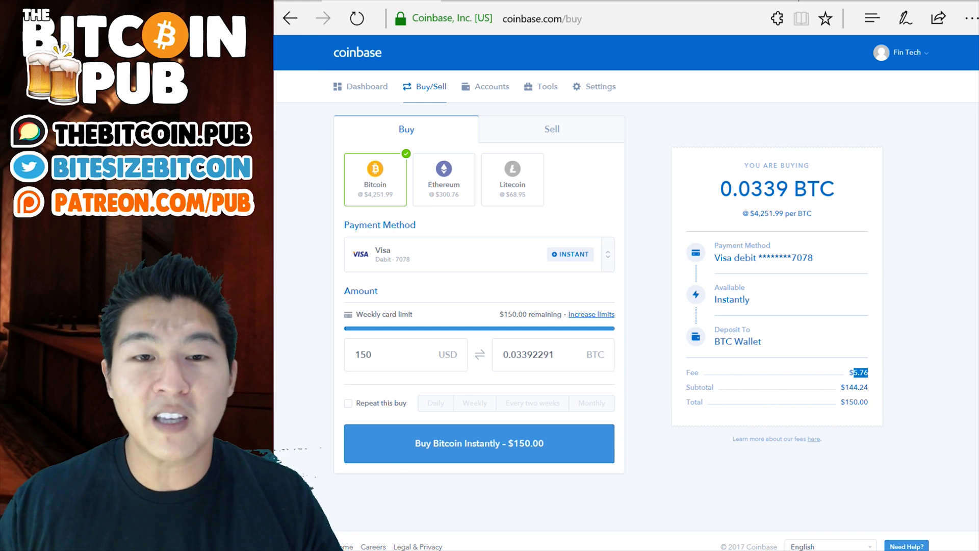
drag(840, 388, 891, 389)
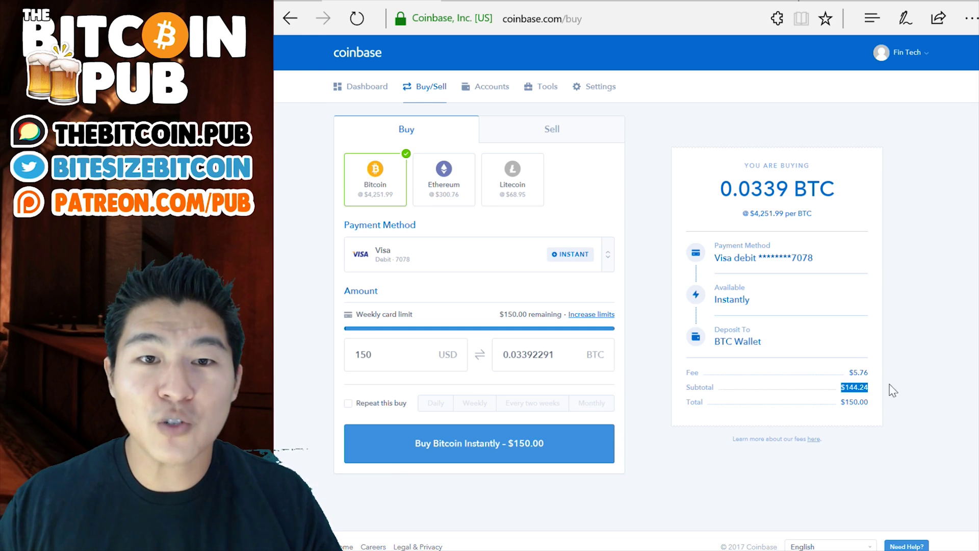
click(927, 360)
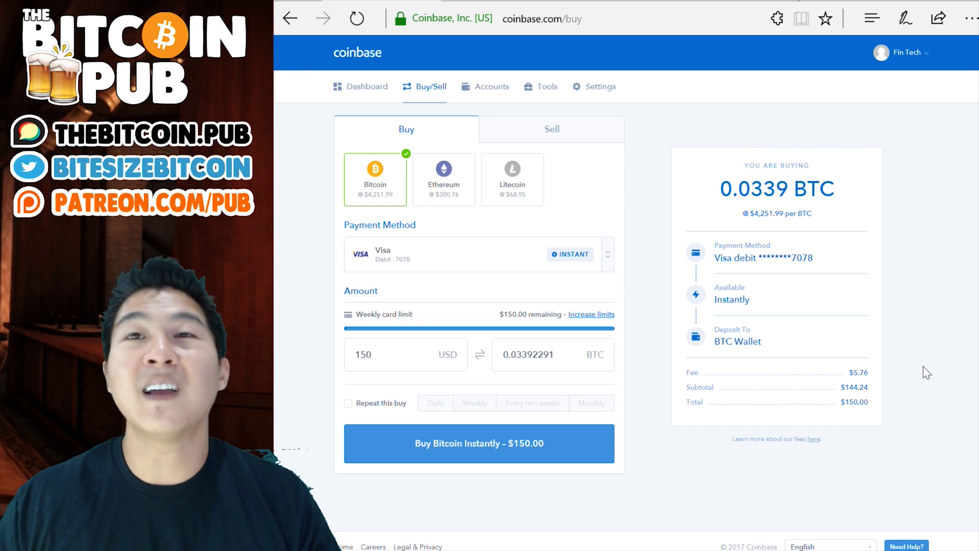
Buy the 0.0339 BTC for $150 and confirm the purchase.
click(583, 457)
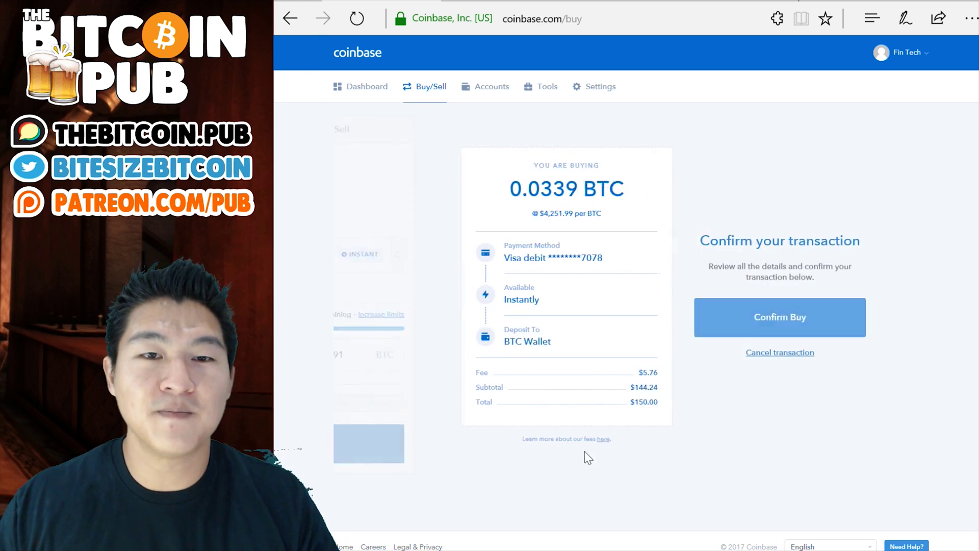
click(792, 317)
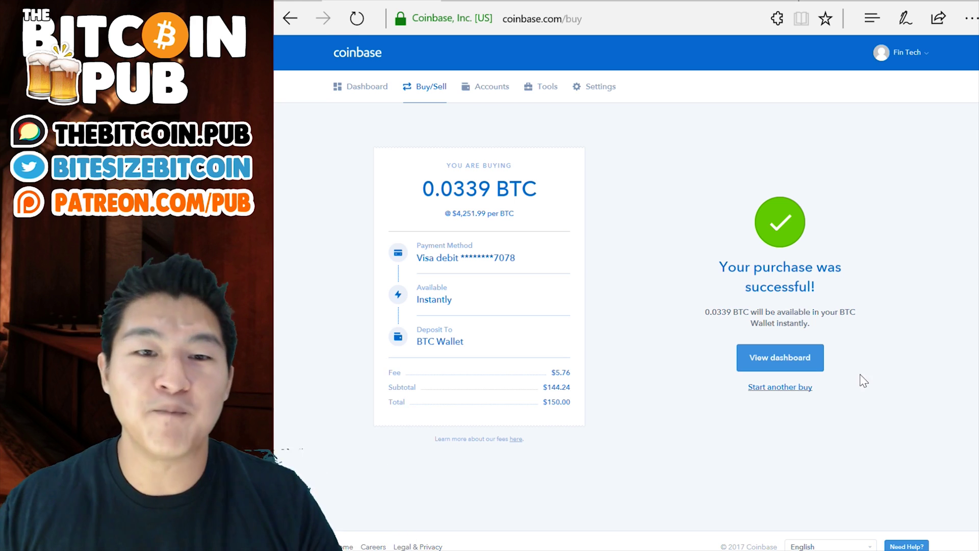
Return to the dashboard and check the 0.0339 BTC now in the portfolio.
click(774, 363)
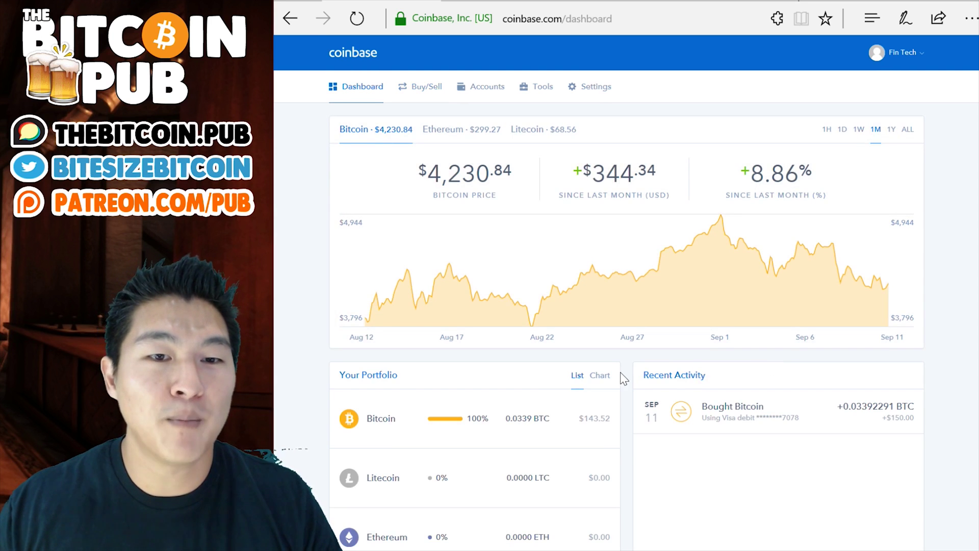
scroll(628, 375, down, 2)
scroll(630, 372, up, 2)
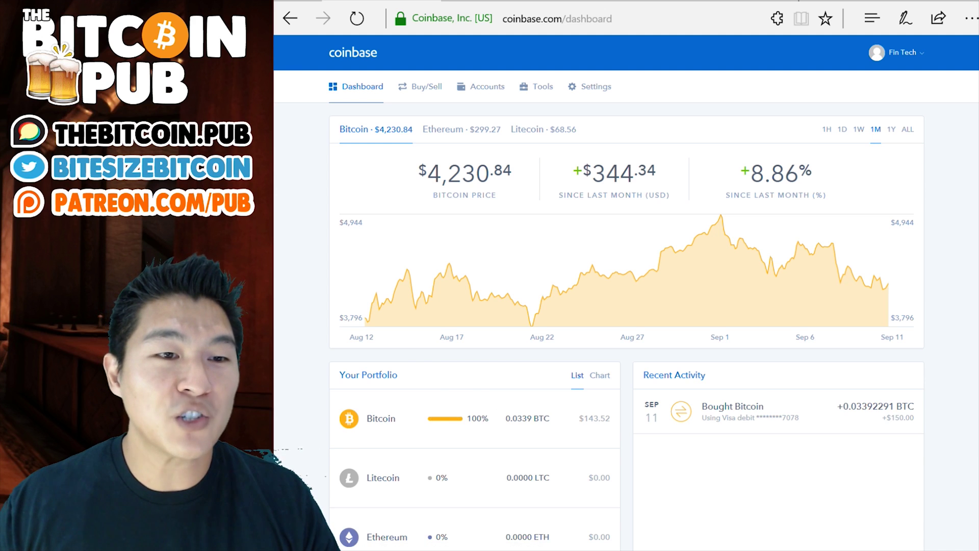
drag(609, 414, 364, 422)
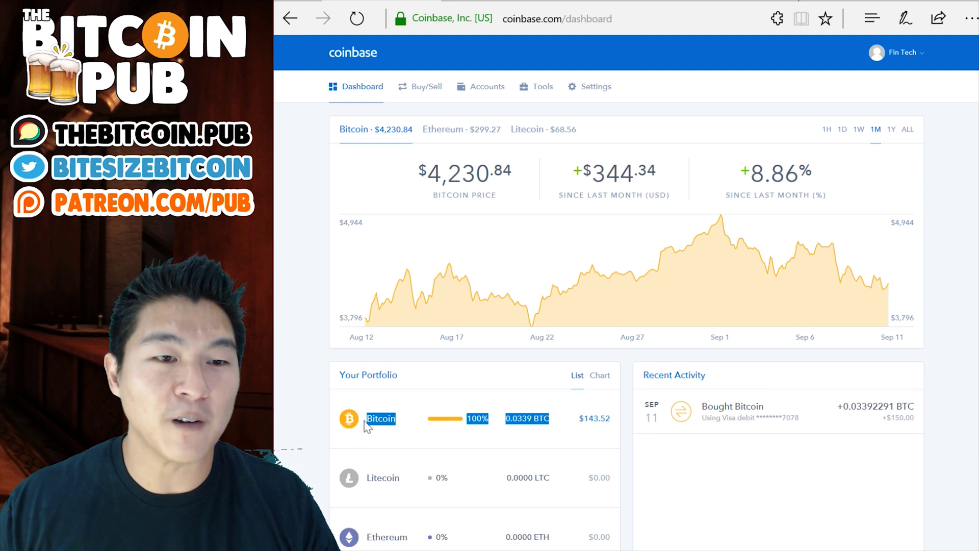
click(632, 424)
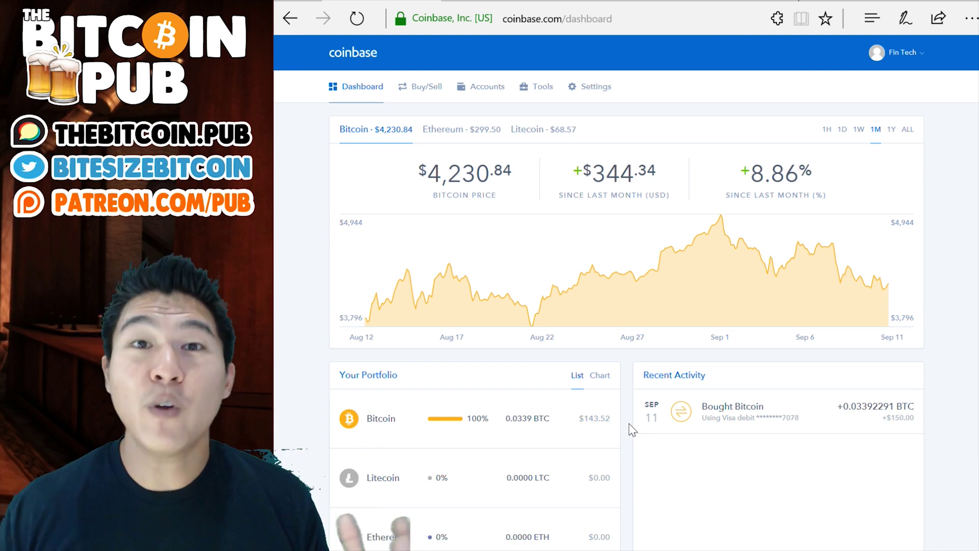